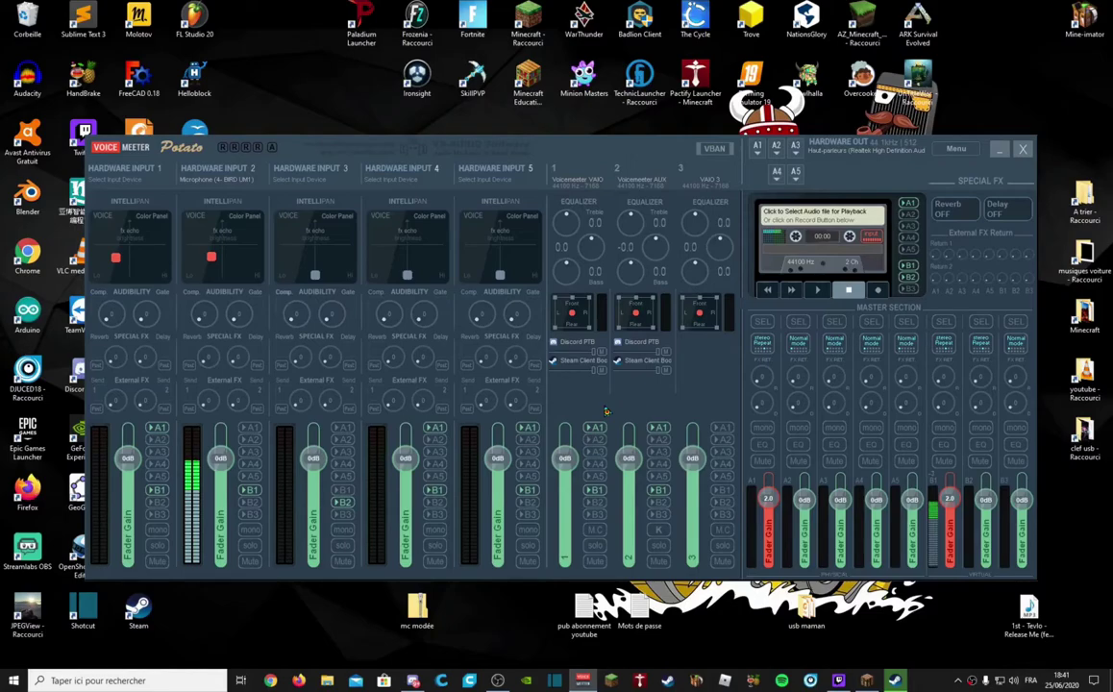
Step: Route Hardware Input 3 to bus B1 instead of B2
click(344, 491)
click(350, 503)
mouse_move(191, 144)
mouse_down()
mouse_move(230, 150)
mouse_move(204, 140)
mouse_move(185, 151)
mouse_move(182, 141)
mouse_up()
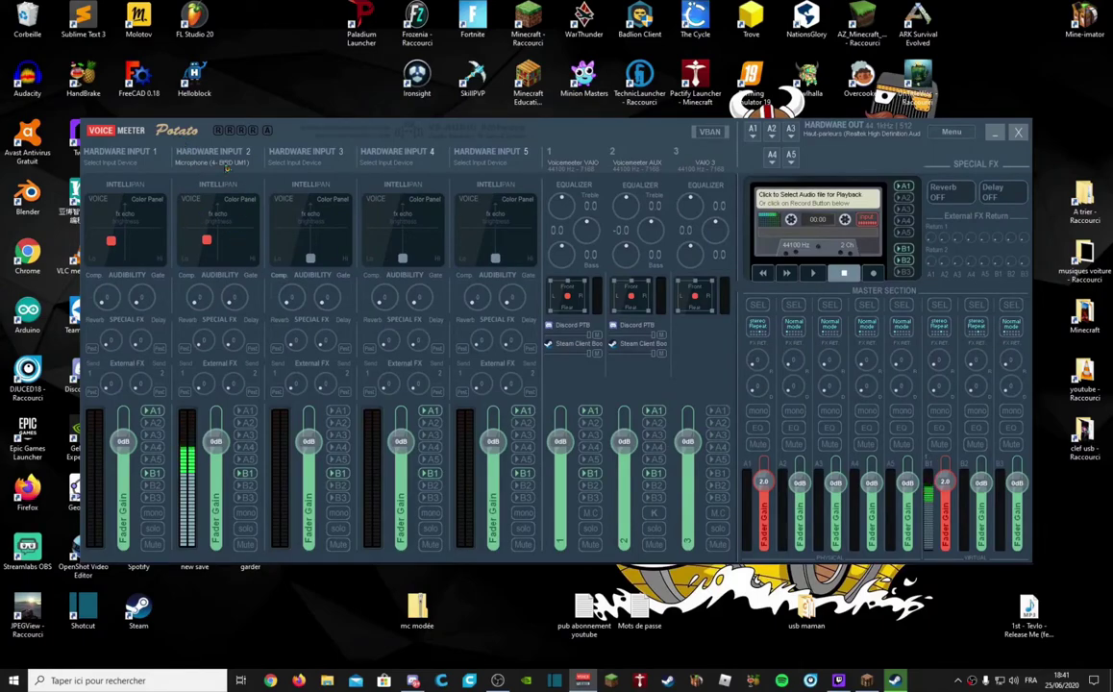
mouse_move(206, 156)
mouse_down()
mouse_move(216, 181)
mouse_move(209, 148)
mouse_move(208, 158)
mouse_up()
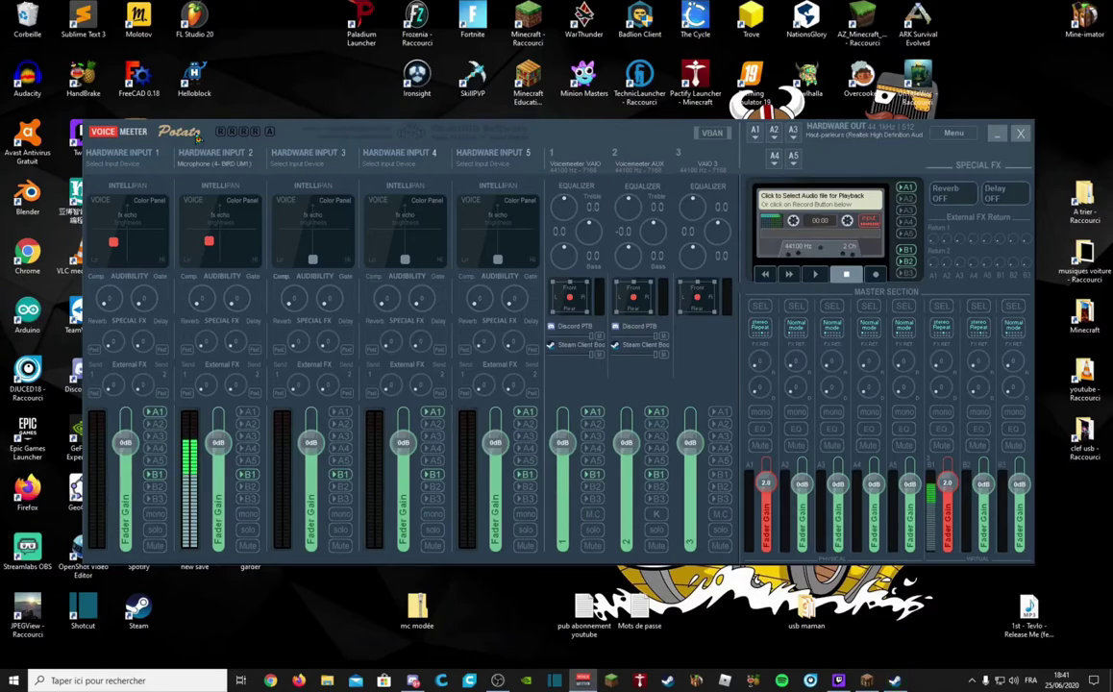
mouse_move(221, 135)
mouse_down()
mouse_move(226, 143)
mouse_move(223, 131)
mouse_up()
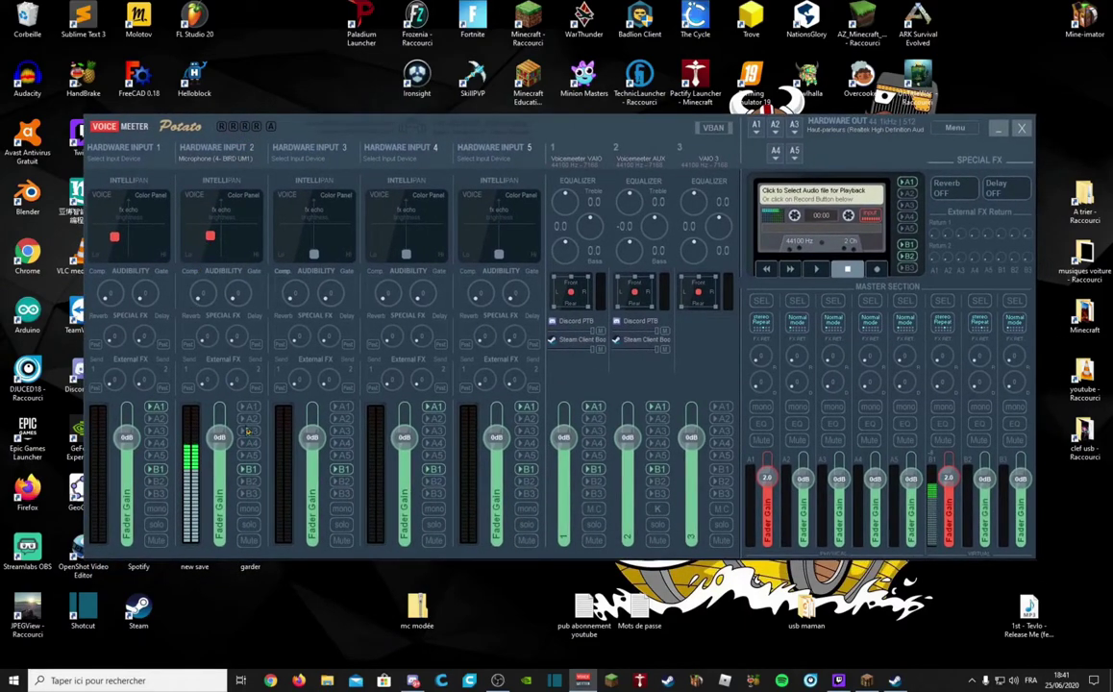
Step: Reset the IntelliPan position of Hardware Input 2 to its default
double_click(211, 237)
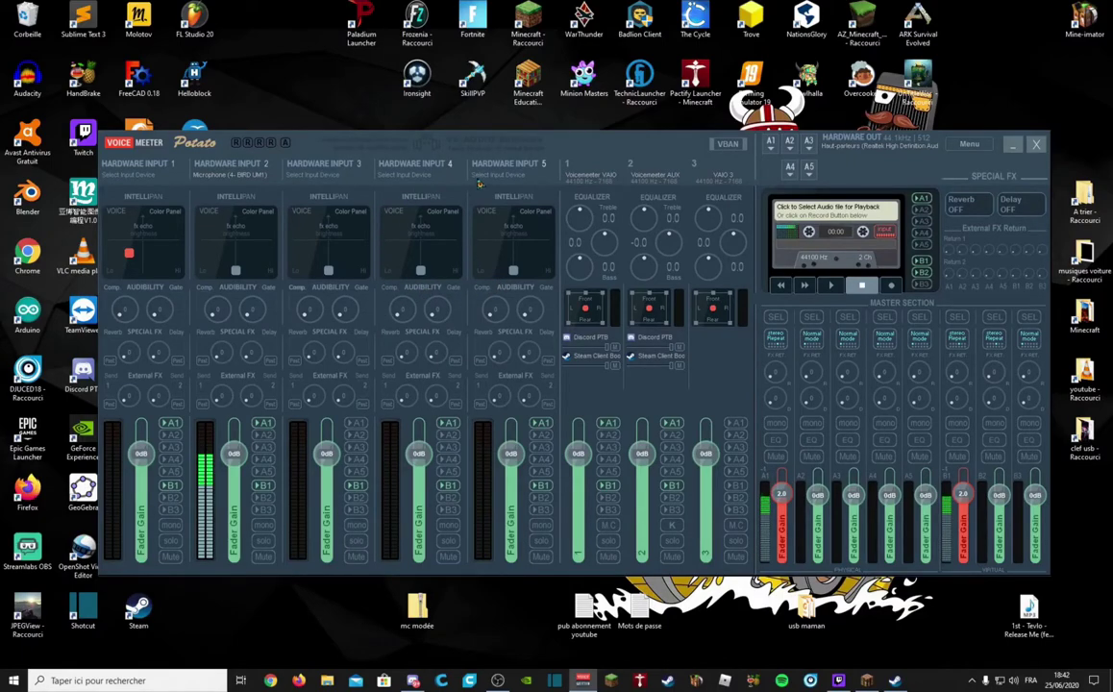
drag(558, 141, 539, 146)
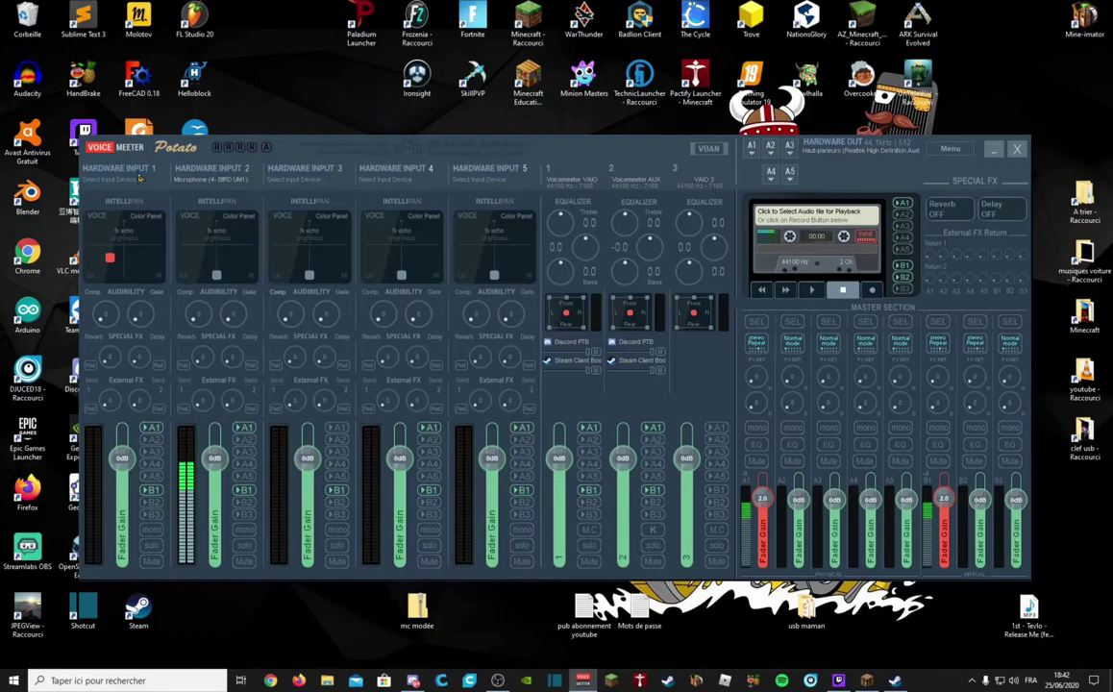
Step: Select WDM: Microphone (4- BIRD UM1) as the device for Hardware Input 2
click(211, 180)
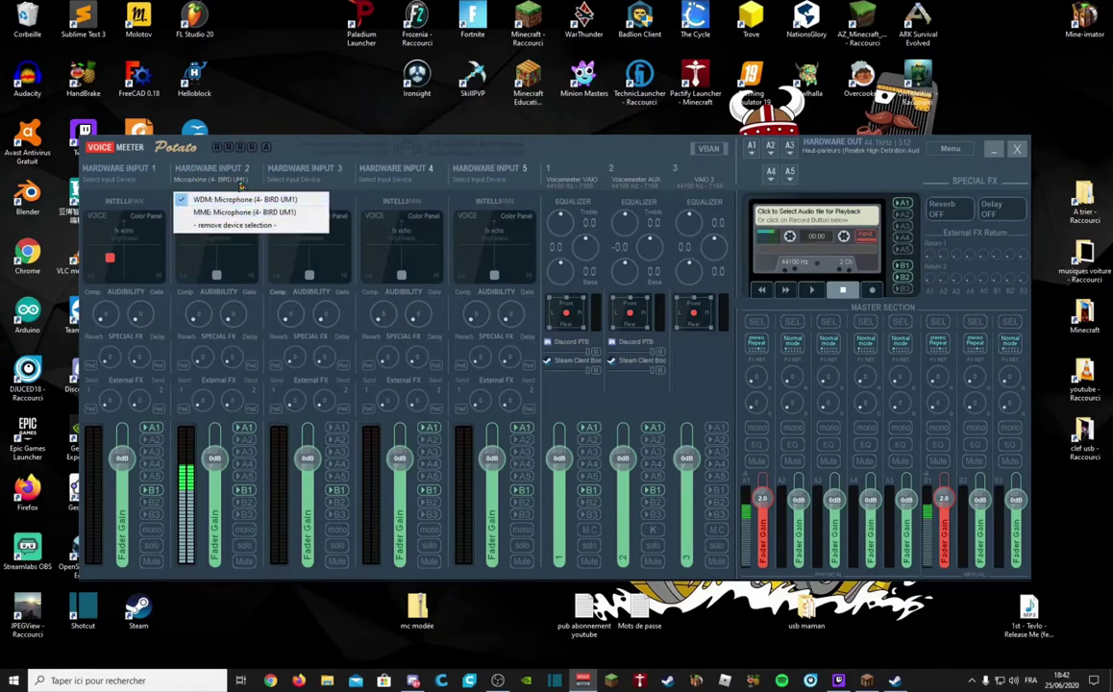
click(212, 200)
click(194, 177)
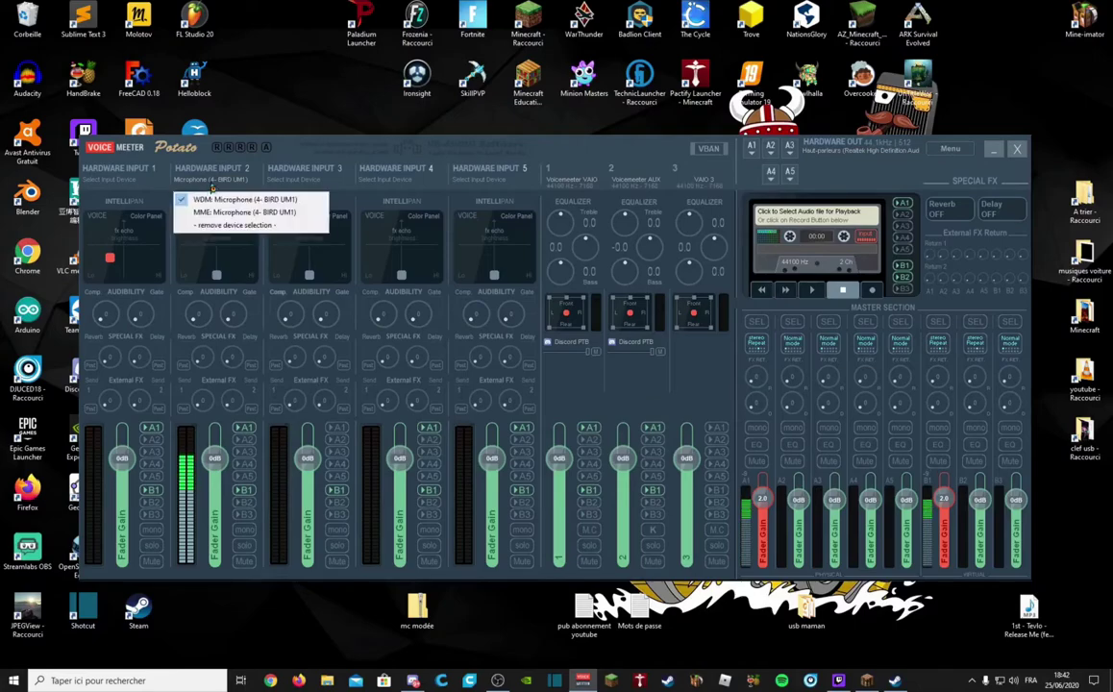
click(205, 154)
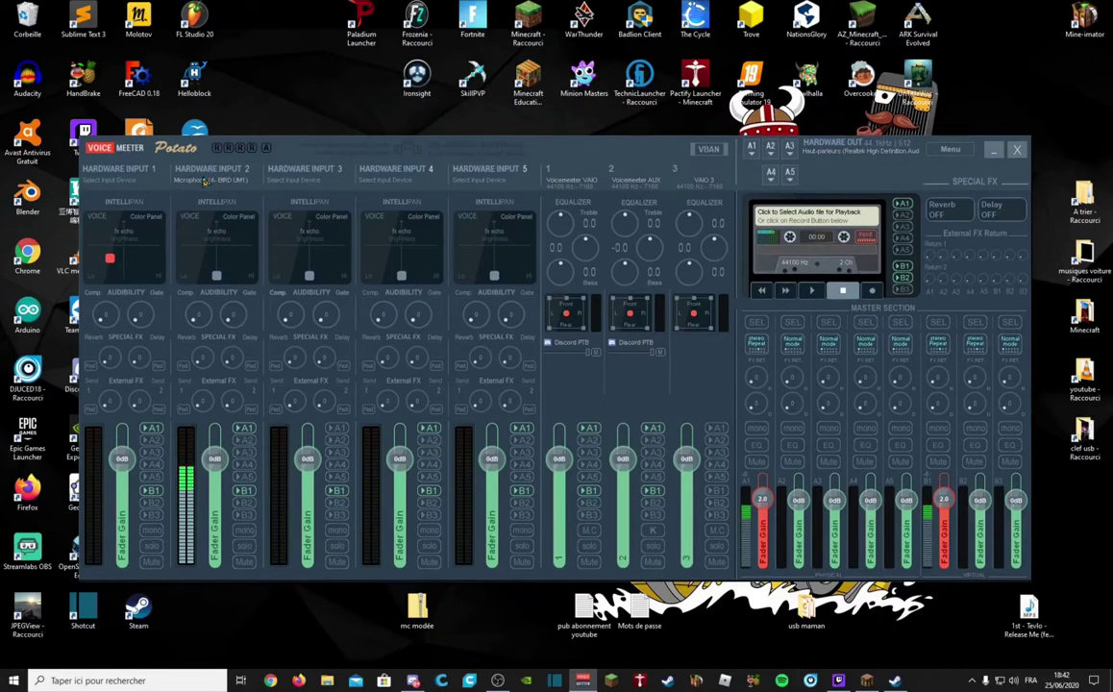
click(187, 166)
drag(200, 147, 203, 151)
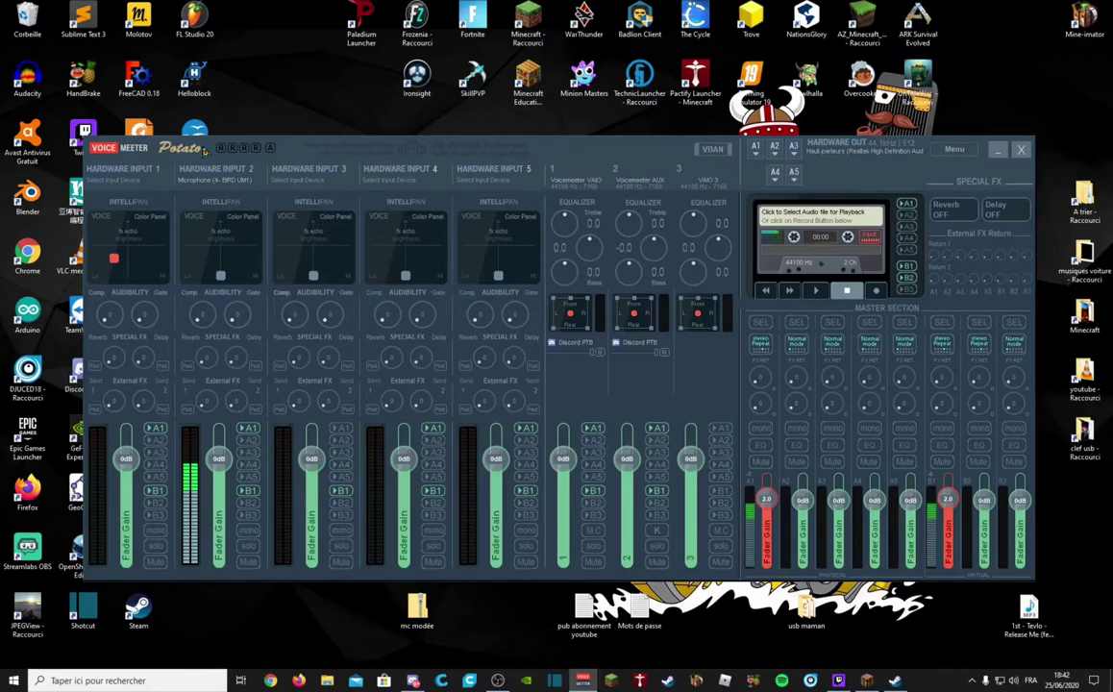
click(183, 167)
click(213, 169)
drag(193, 152, 180, 138)
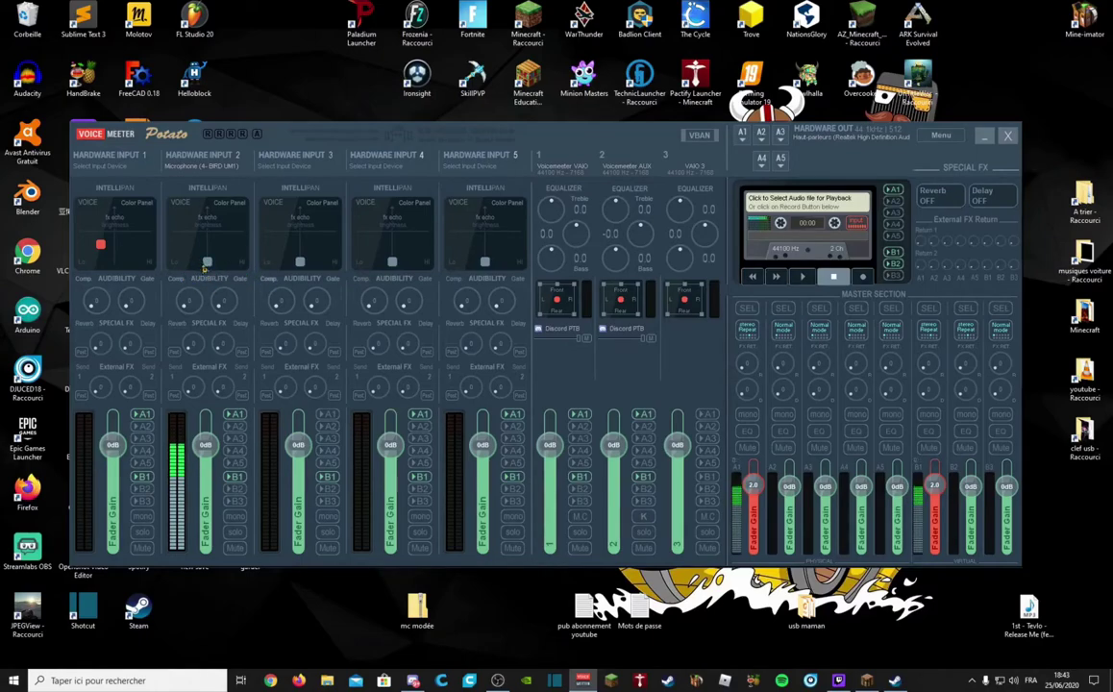
Step: Try Hardware Input 2's IntelliPan point in various corners of the color panel and settle it slightly left of centre, below Brightness
mouse_move(208, 266)
mouse_down()
mouse_move(178, 236)
mouse_move(163, 241)
mouse_move(212, 238)
mouse_move(197, 223)
mouse_move(215, 245)
mouse_up()
drag(209, 238, 211, 265)
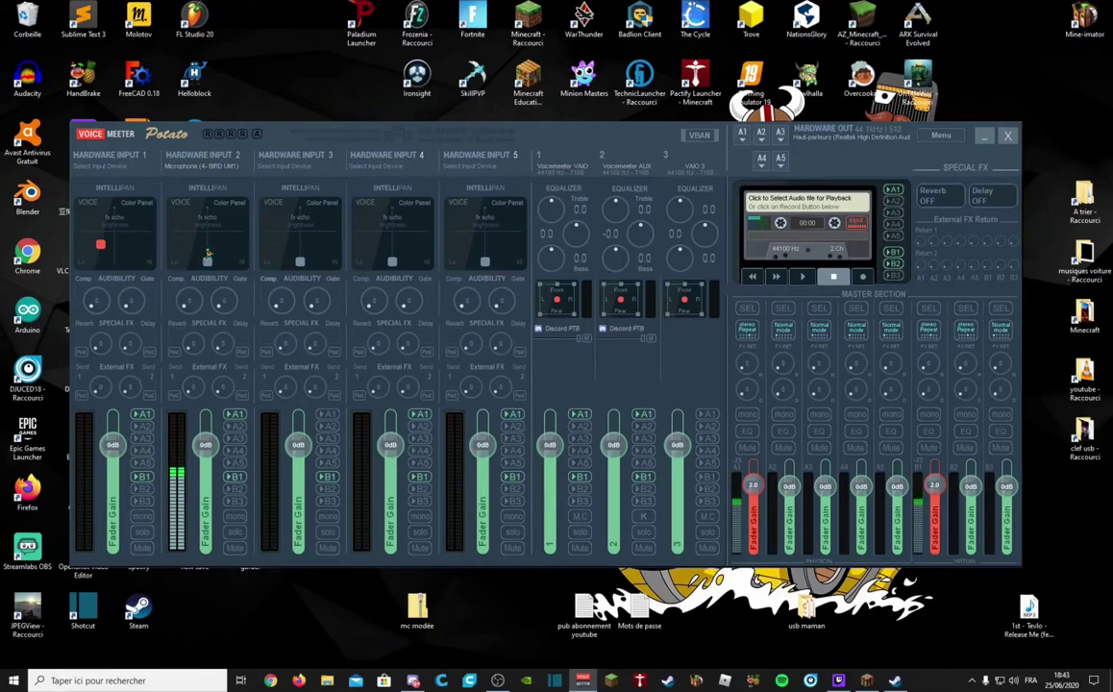
mouse_move(210, 265)
mouse_down()
mouse_move(177, 225)
mouse_move(197, 249)
mouse_up()
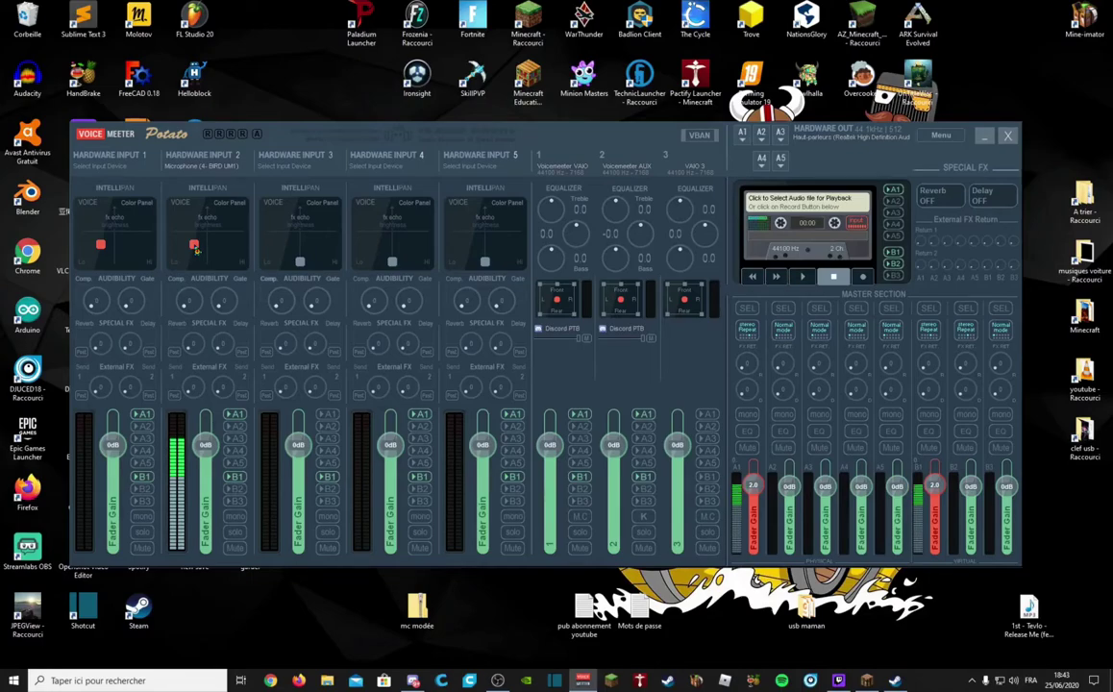
drag(193, 246, 172, 276)
drag(177, 272, 167, 202)
drag(185, 219, 312, 184)
drag(247, 124, 242, 124)
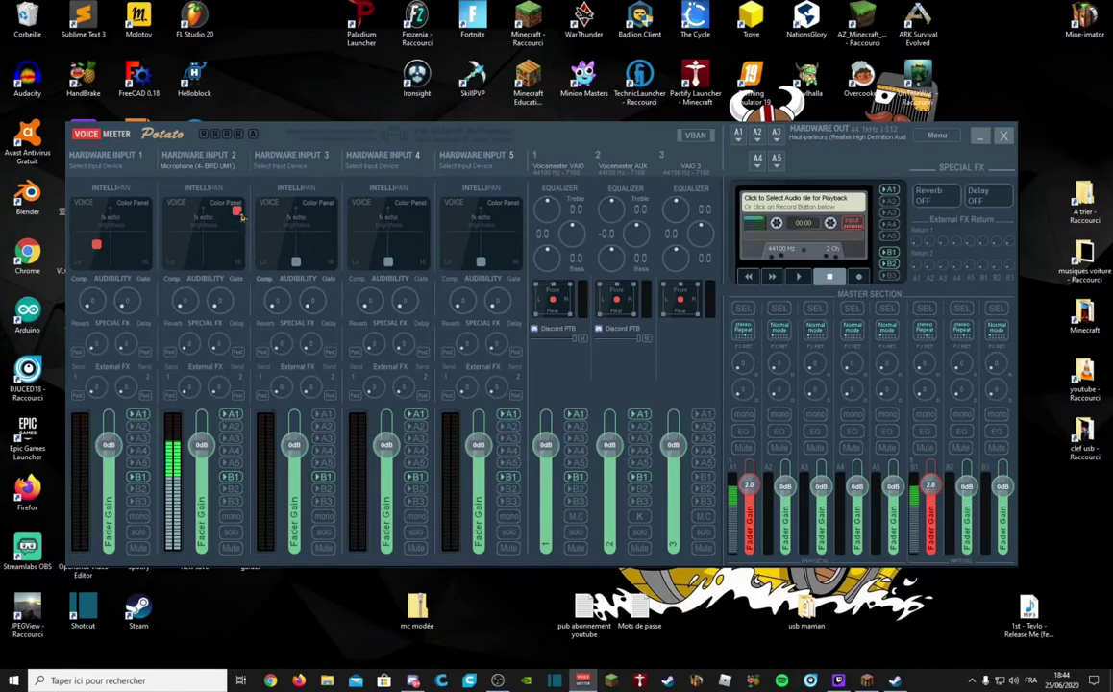
drag(241, 220, 252, 274)
drag(238, 269, 191, 249)
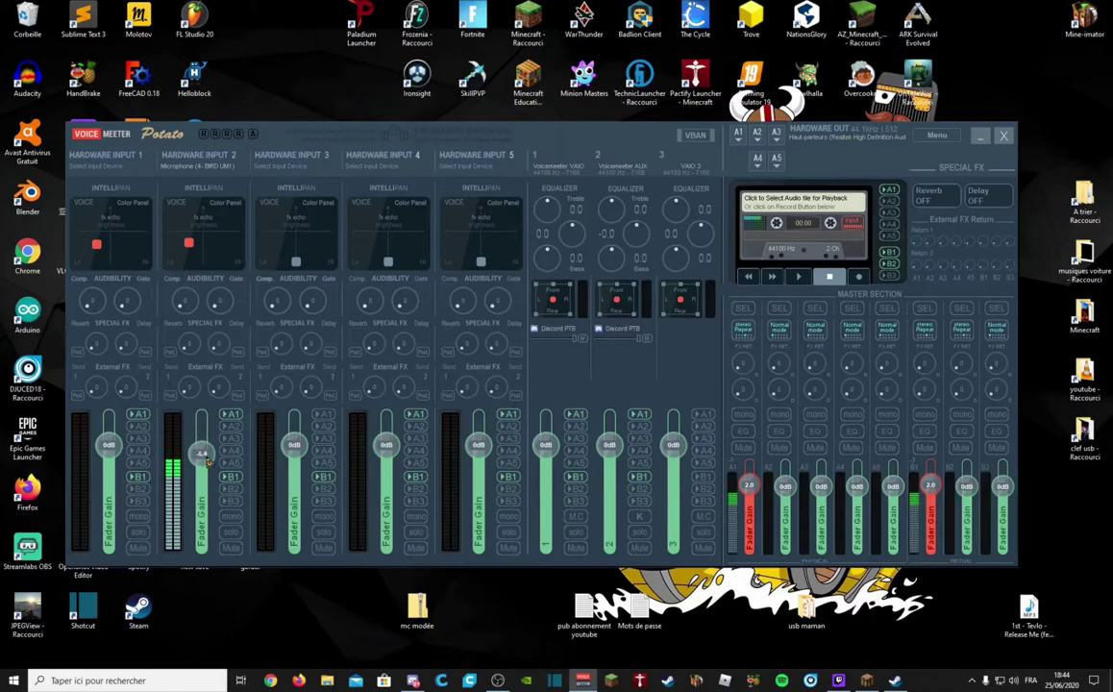
Step: Try Hardware Input 2's fader gain at -13.2 dB and 12.0 dB, and restore it to 0 dB
drag(200, 447, 211, 471)
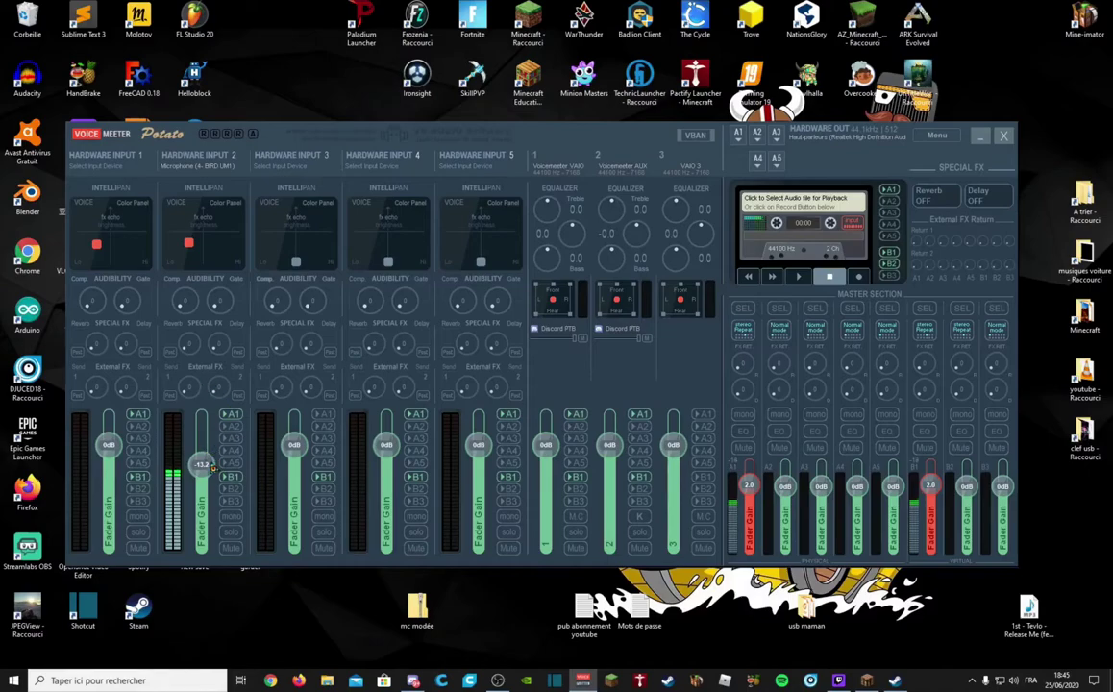
drag(202, 465, 219, 411)
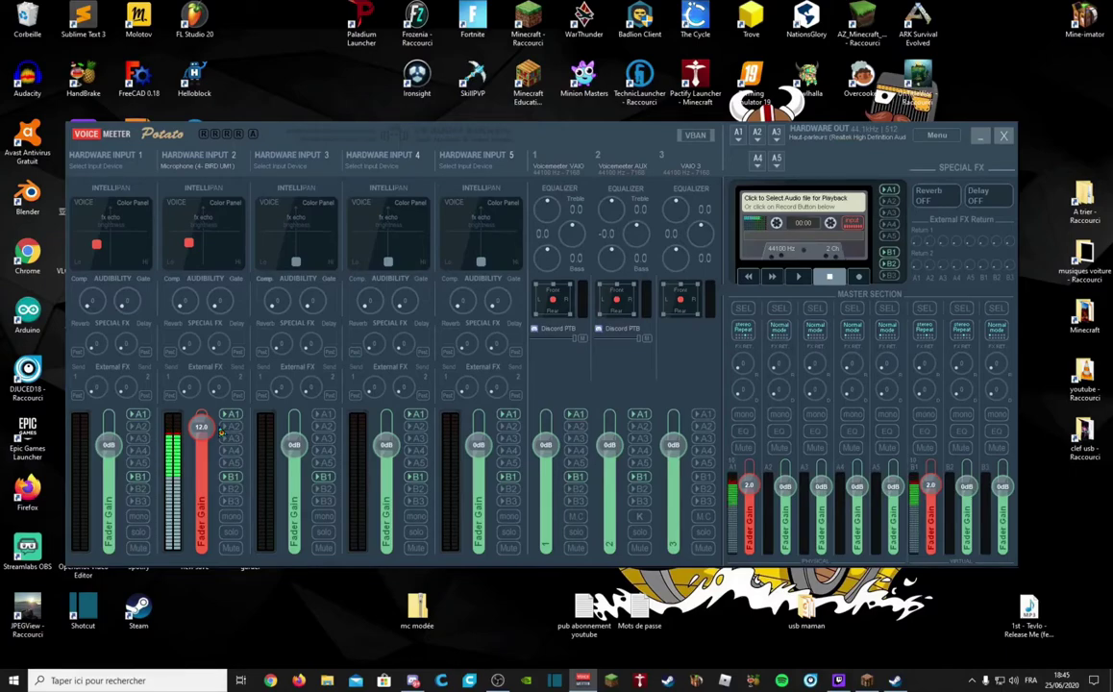
drag(220, 429, 215, 449)
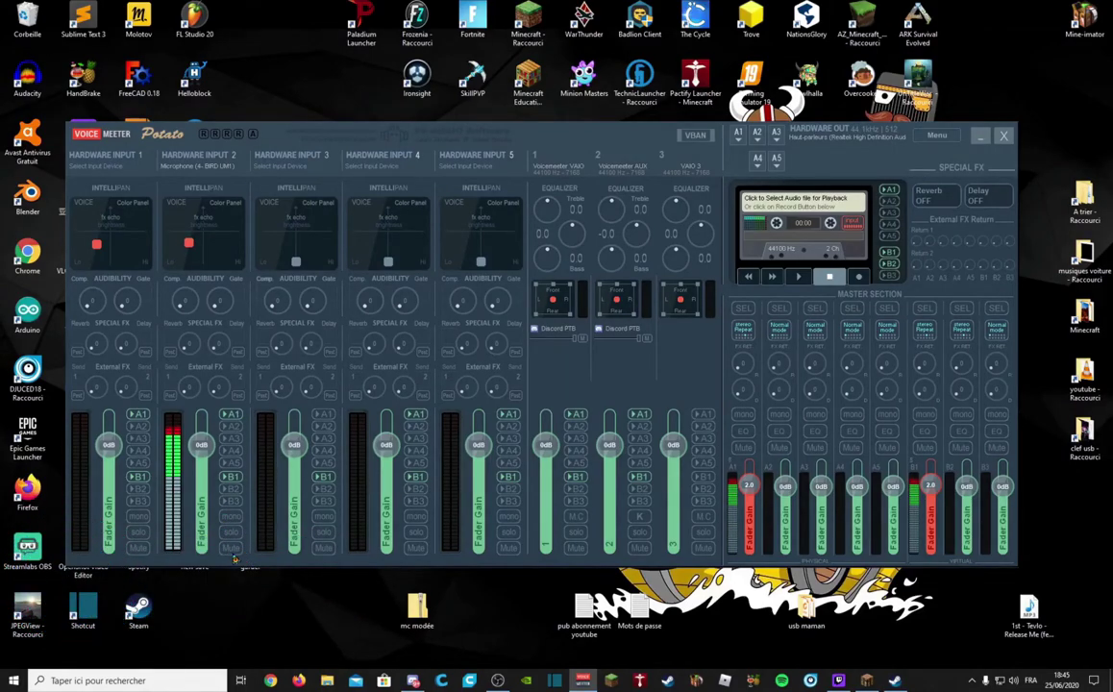
Step: Try the mute, mono and solo options of Hardware Input 2, switching each on and off again
click(238, 549)
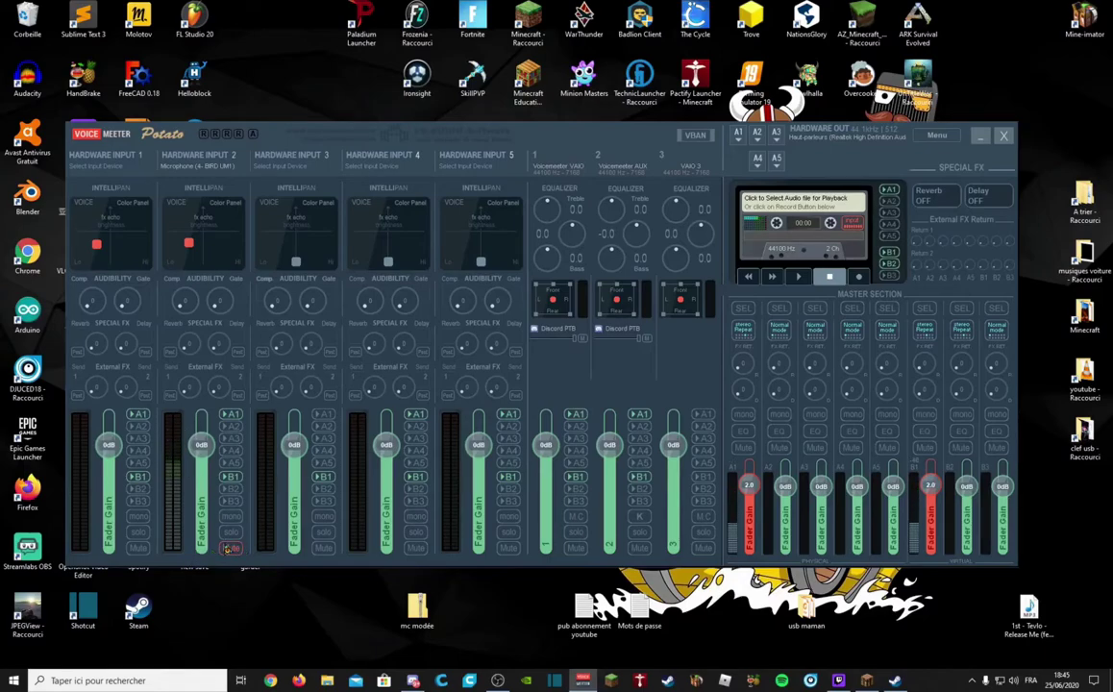
click(229, 548)
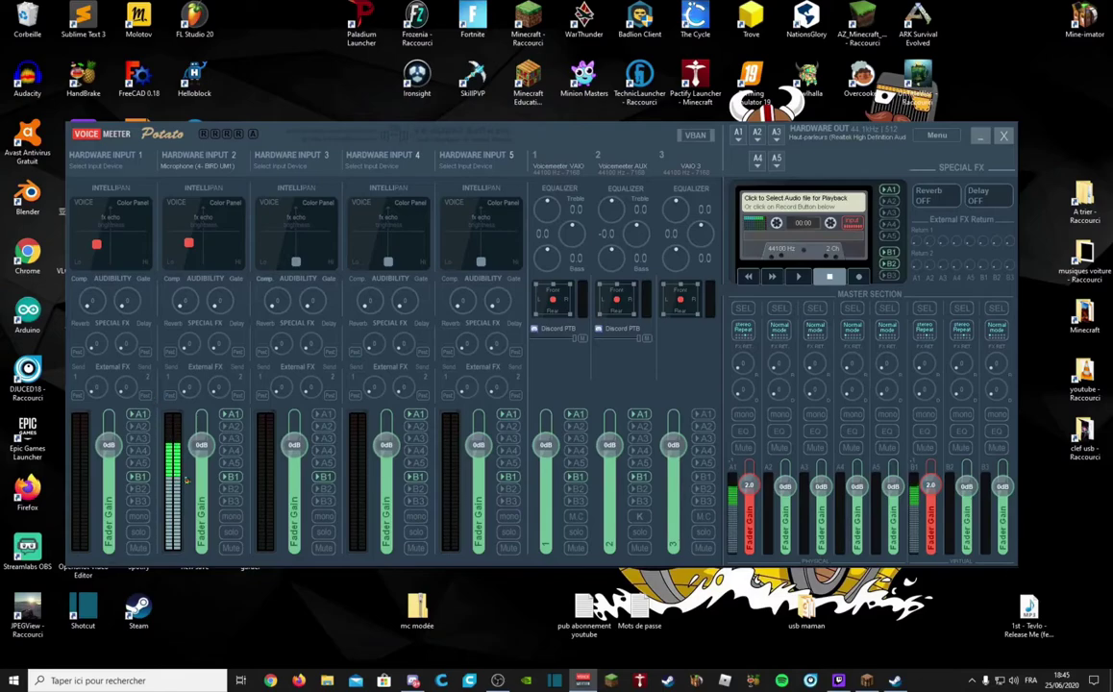
click(231, 517)
click(231, 517)
click(230, 531)
click(231, 532)
Step: Temporarily route Hardware Input 2 to B2 as well, and check the audio mixer levels in OBS
click(232, 487)
click(232, 488)
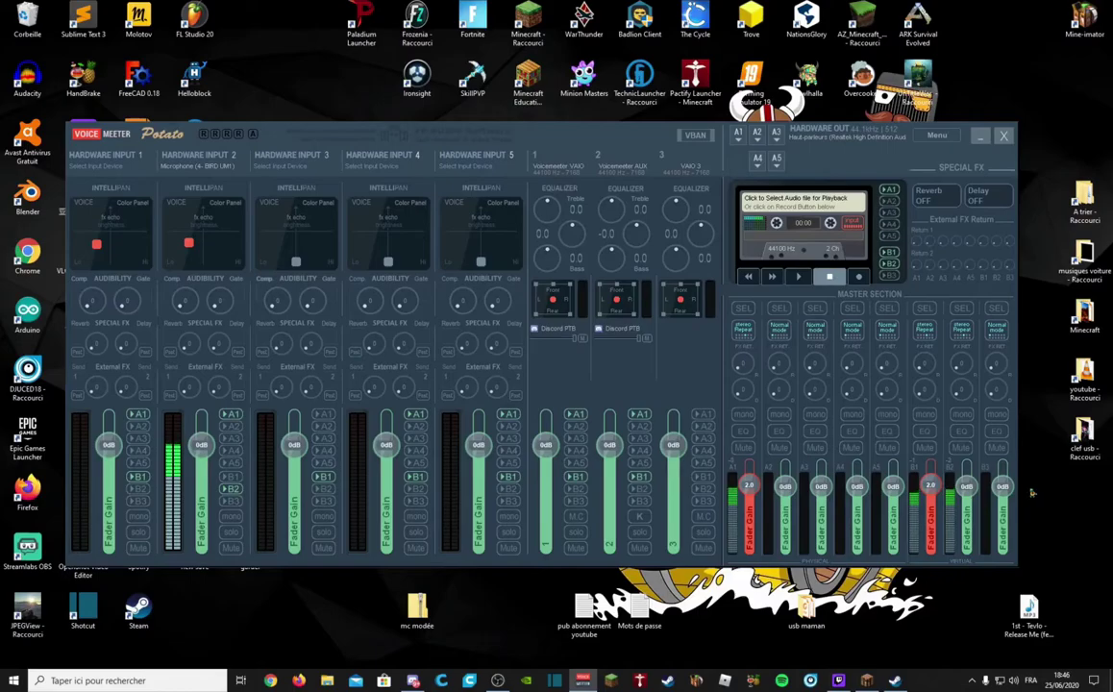
click(498, 681)
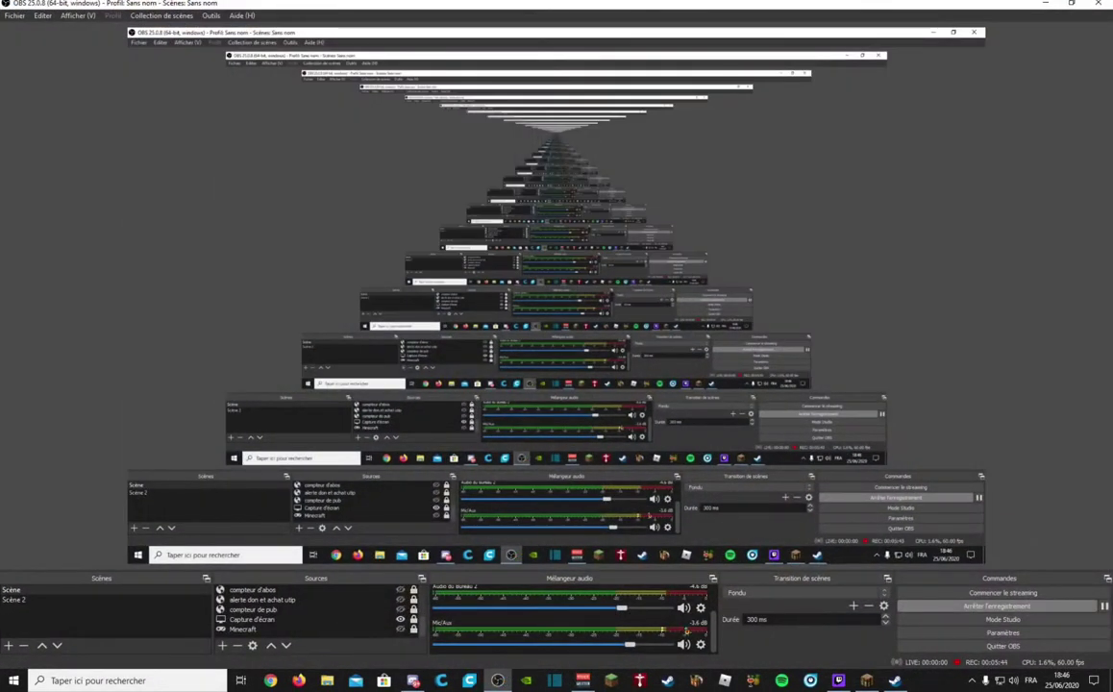
click(498, 681)
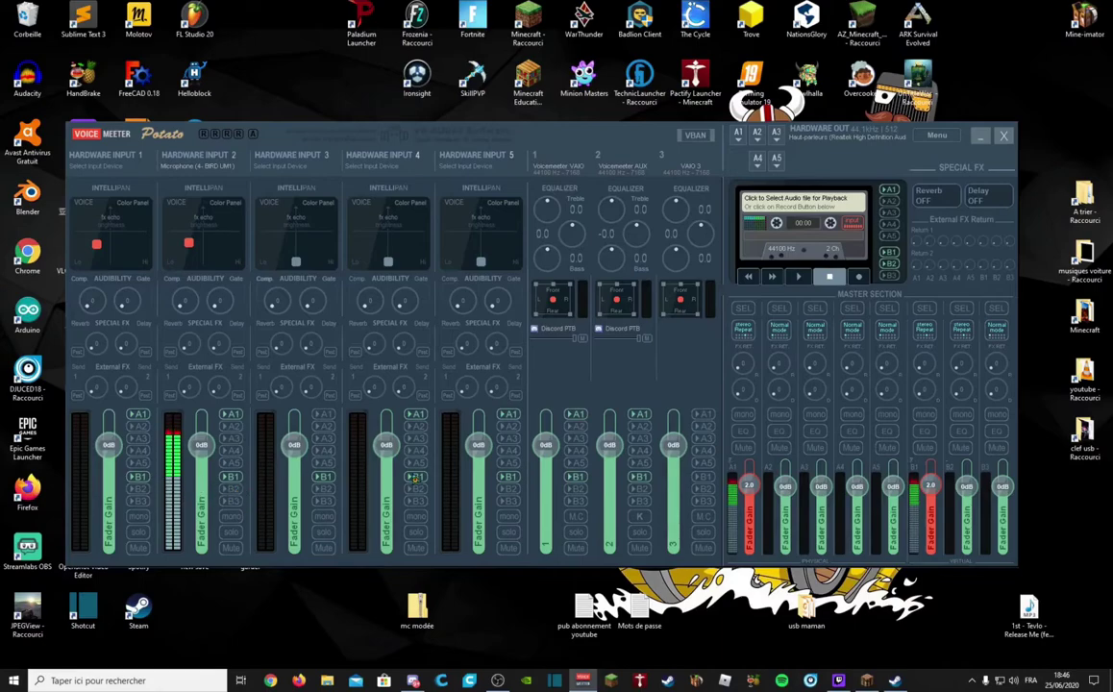
Step: Reset the IntelliPan position of Hardware Input 1 to its default
drag(571, 141, 564, 134)
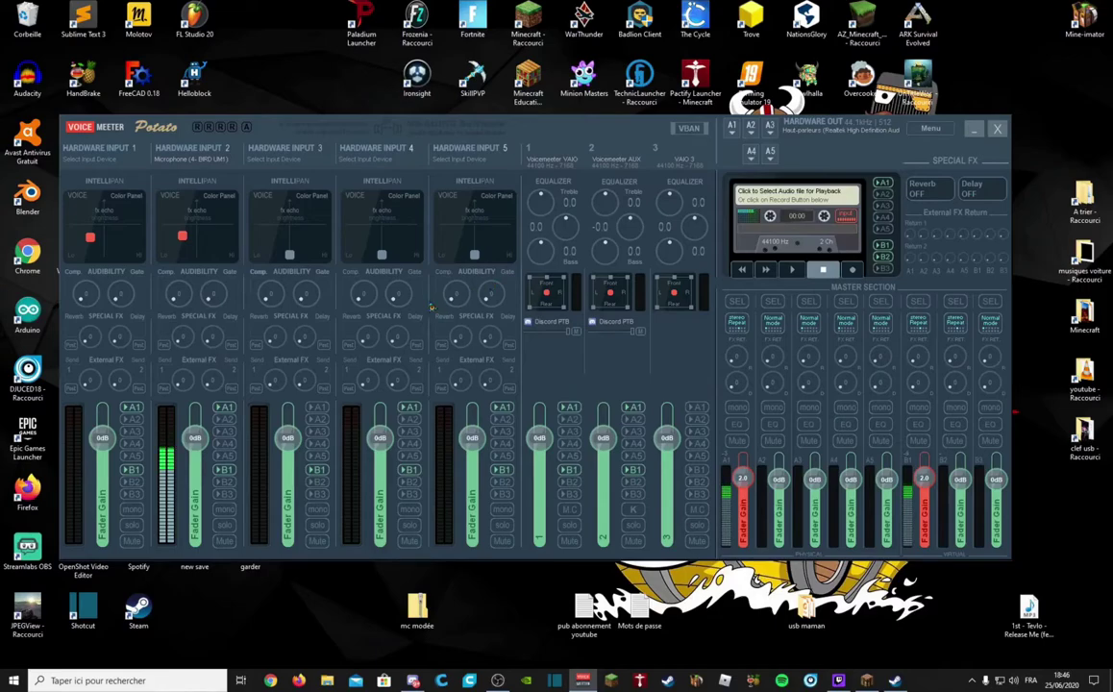
double_click(83, 219)
Step: Switch to Discord to show it briefly and return to the Voicemeeter mixer
click(414, 680)
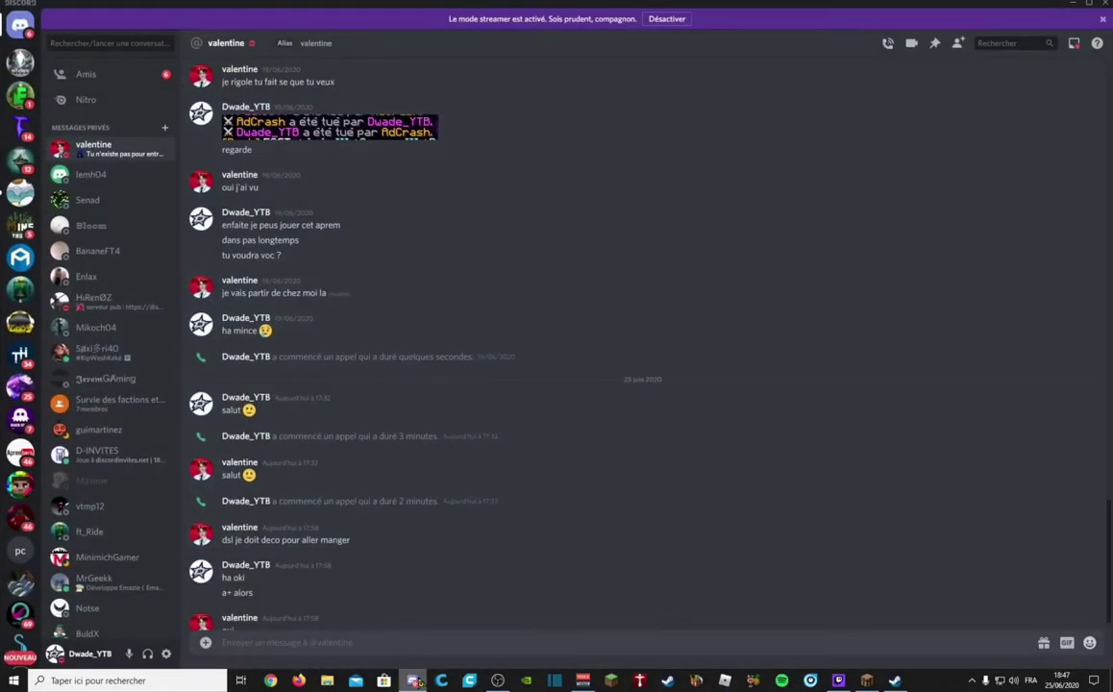
click(414, 681)
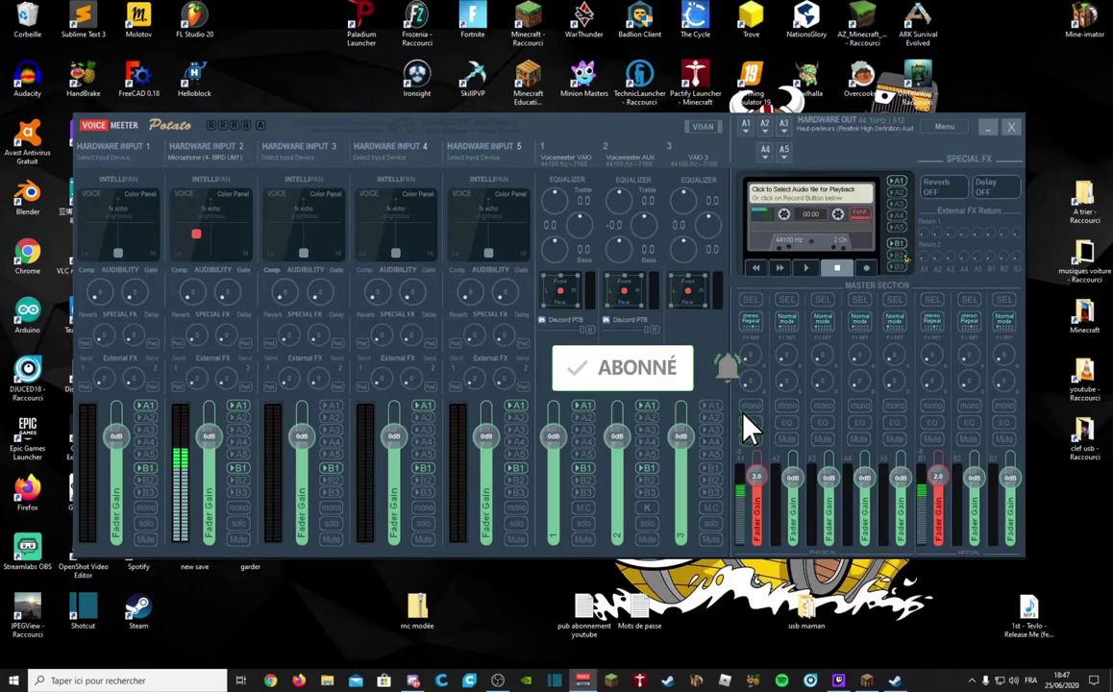
Step: Turn the Reverb special effect on and off again
click(959, 196)
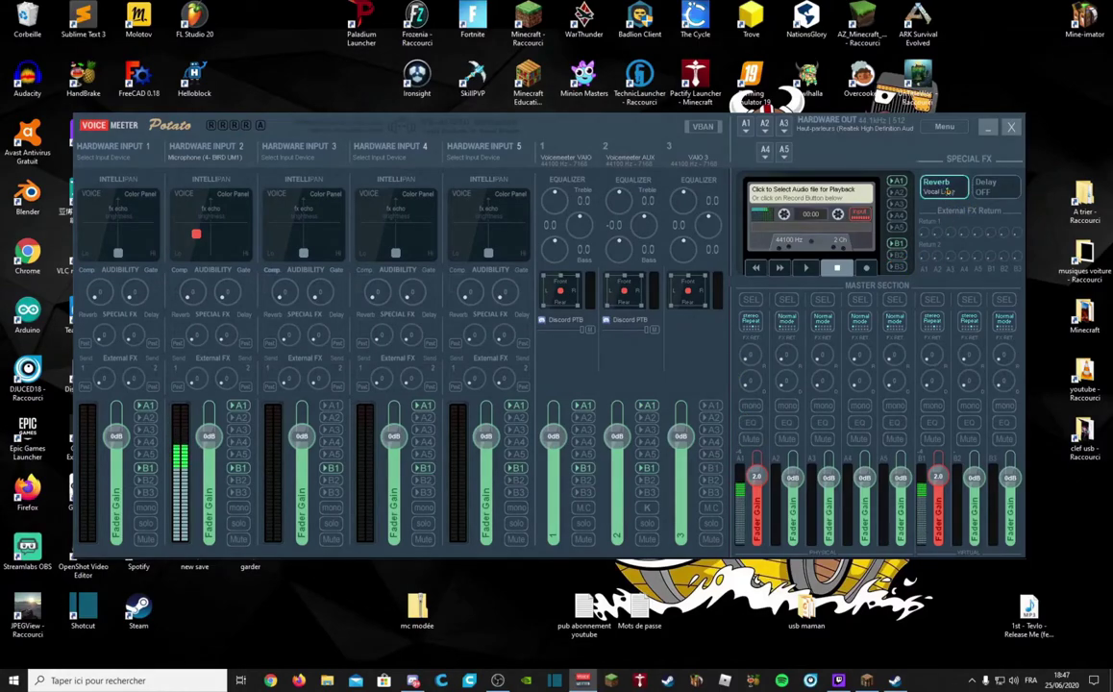
click(951, 196)
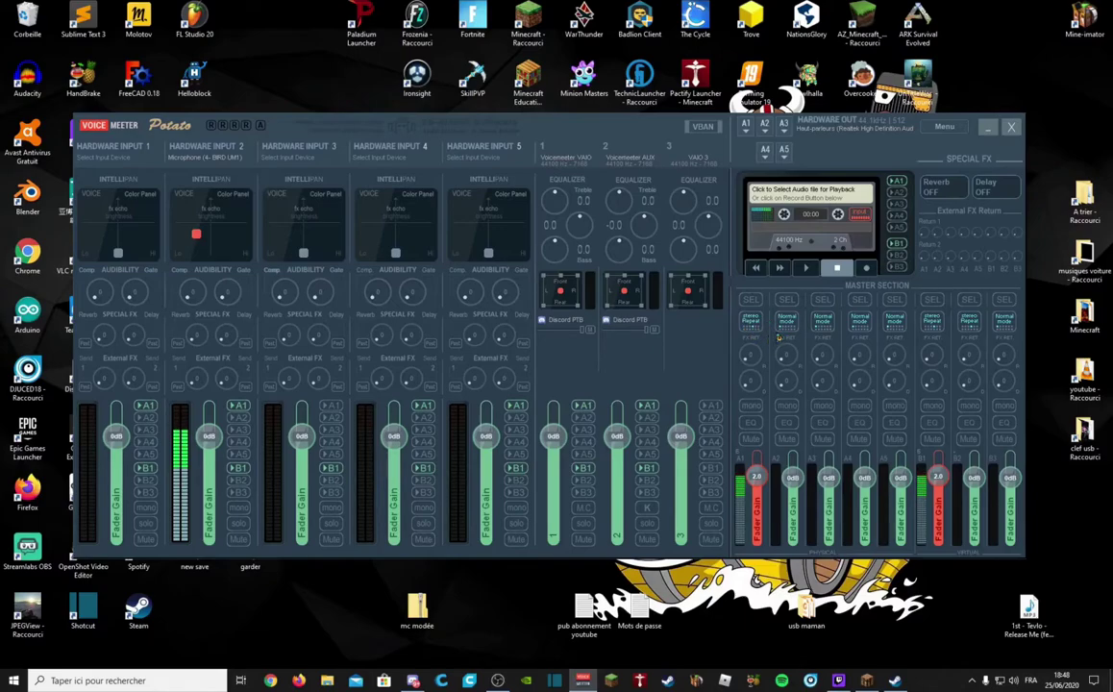
Step: Set the master section buses A2 to A5, B2 and B3 to Stereo Repeat mode
click(793, 335)
click(795, 332)
click(860, 327)
click(894, 327)
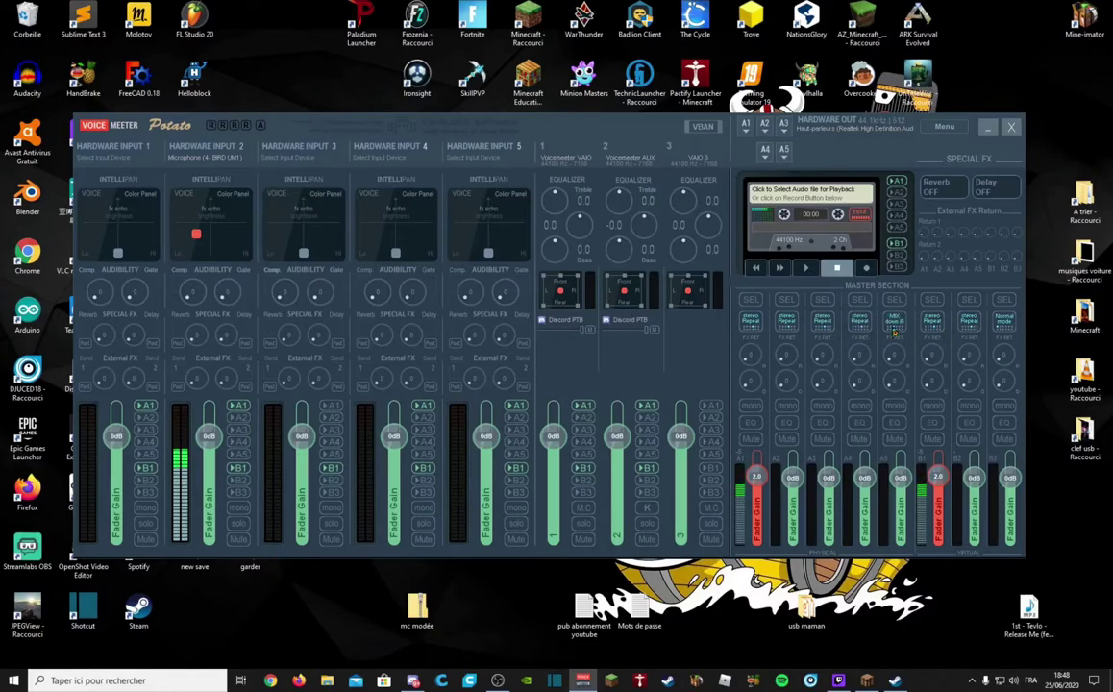
click(1009, 331)
Step: Examine the incoming and outgoing streams in the VBAN network configuration and close it
click(703, 126)
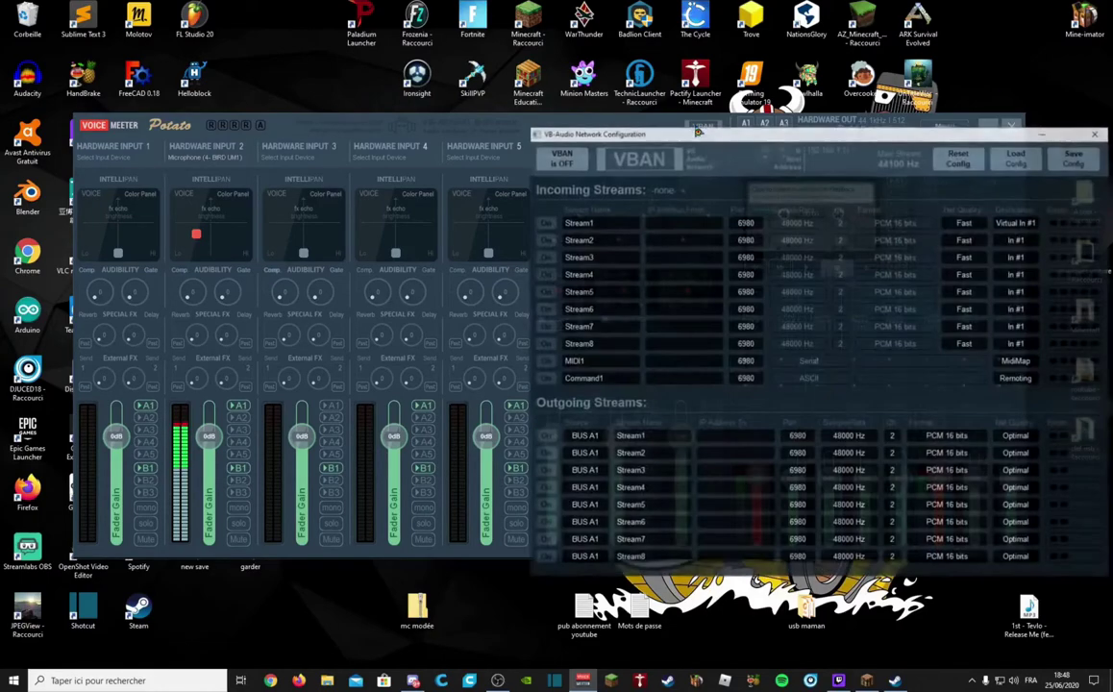
drag(727, 135, 495, 122)
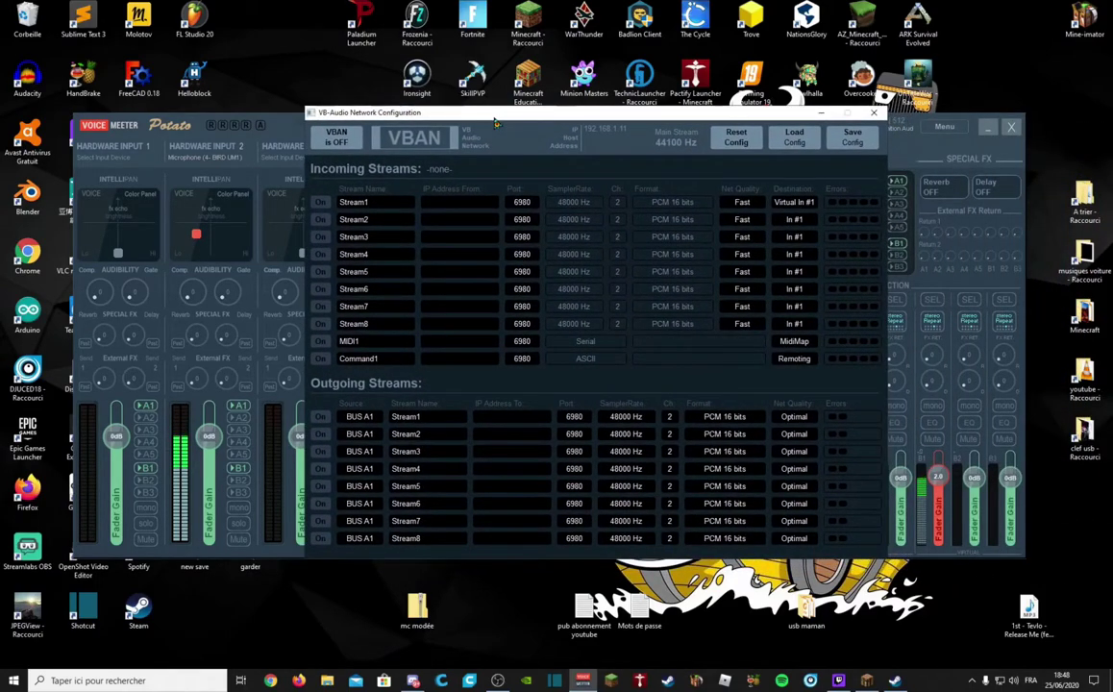
click(873, 113)
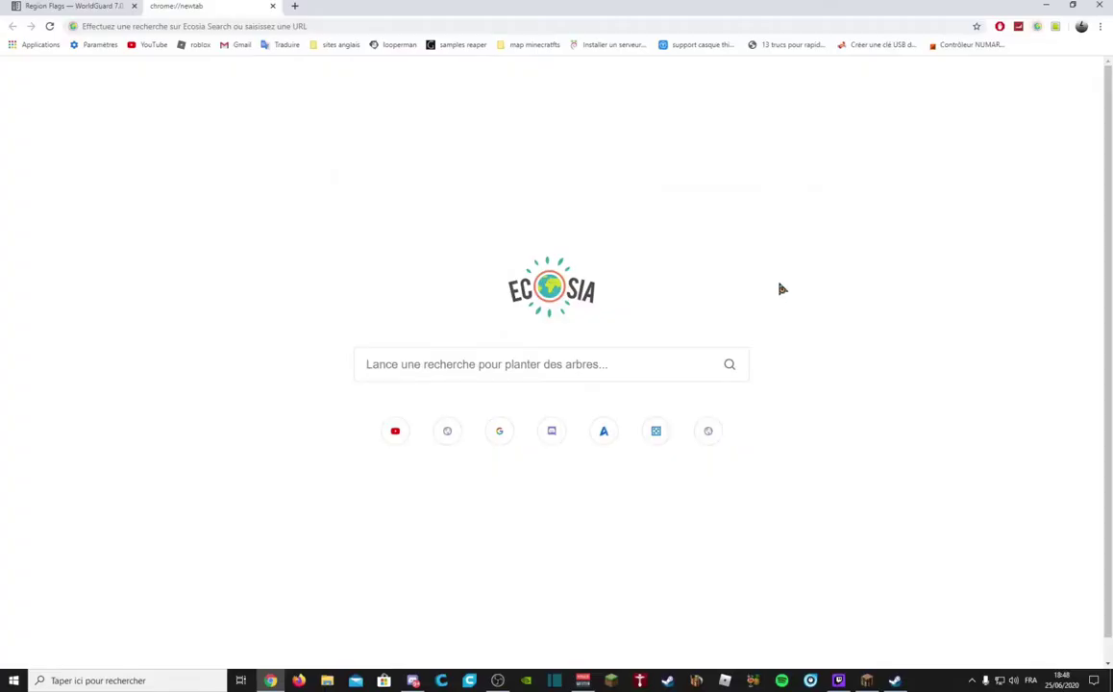
Step: Switch to Chrome, search Ecosia images for "voicemeeter" and view enlarged pictures of the basic and Banana versions
text(voi)
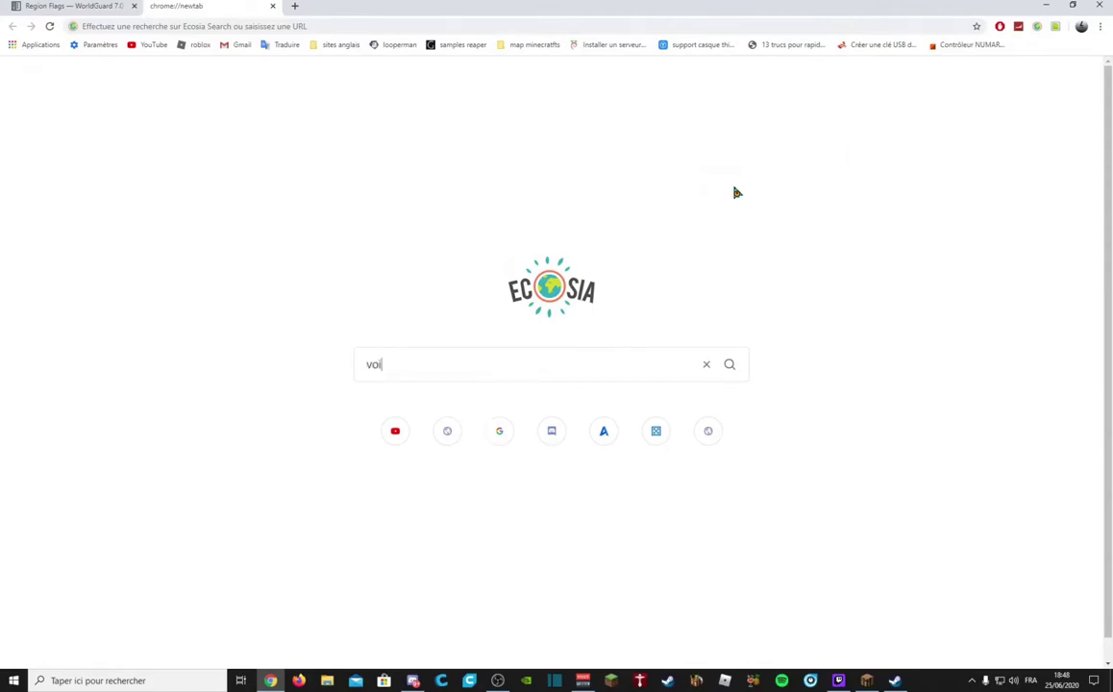
text(cemeeter)
key(Return)
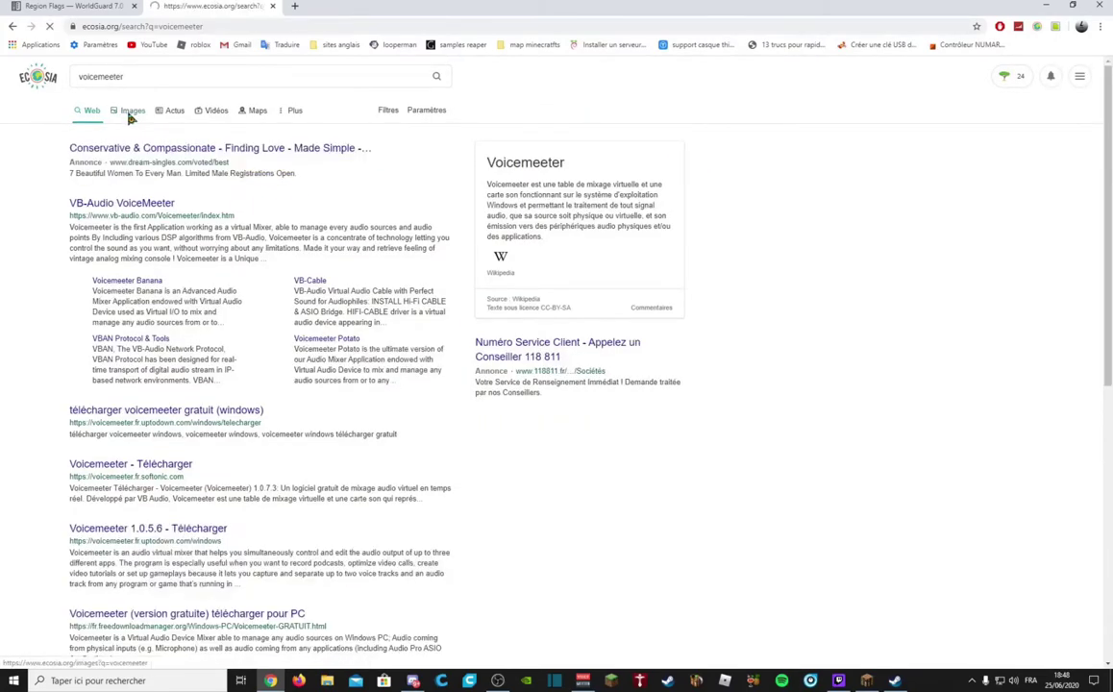
click(129, 124)
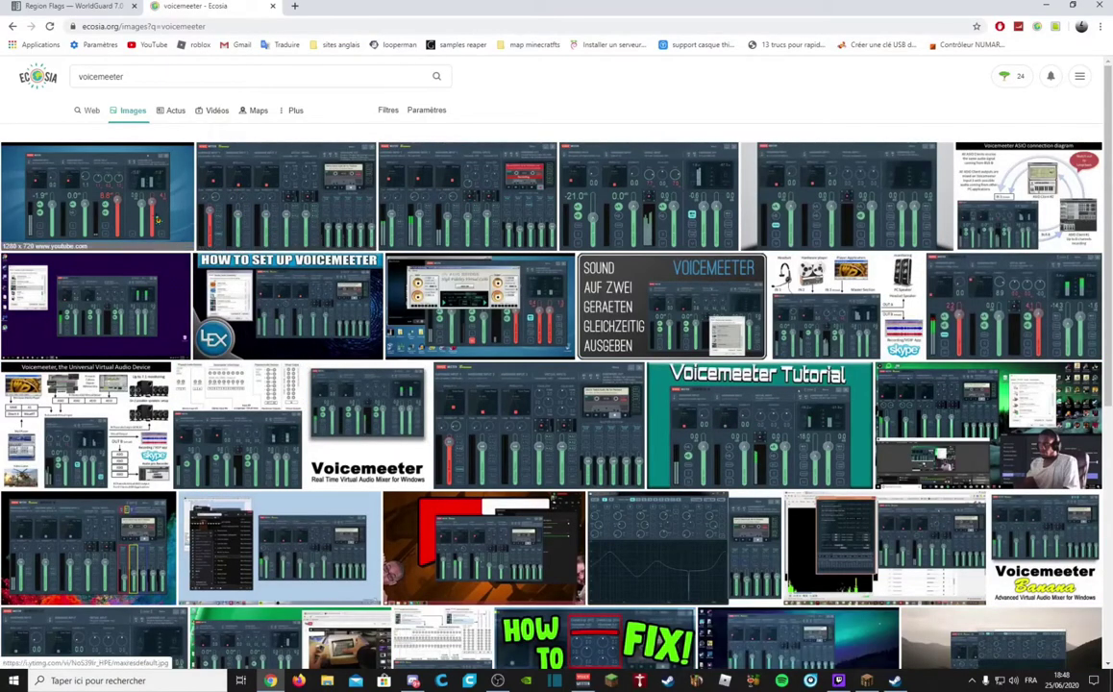
click(94, 241)
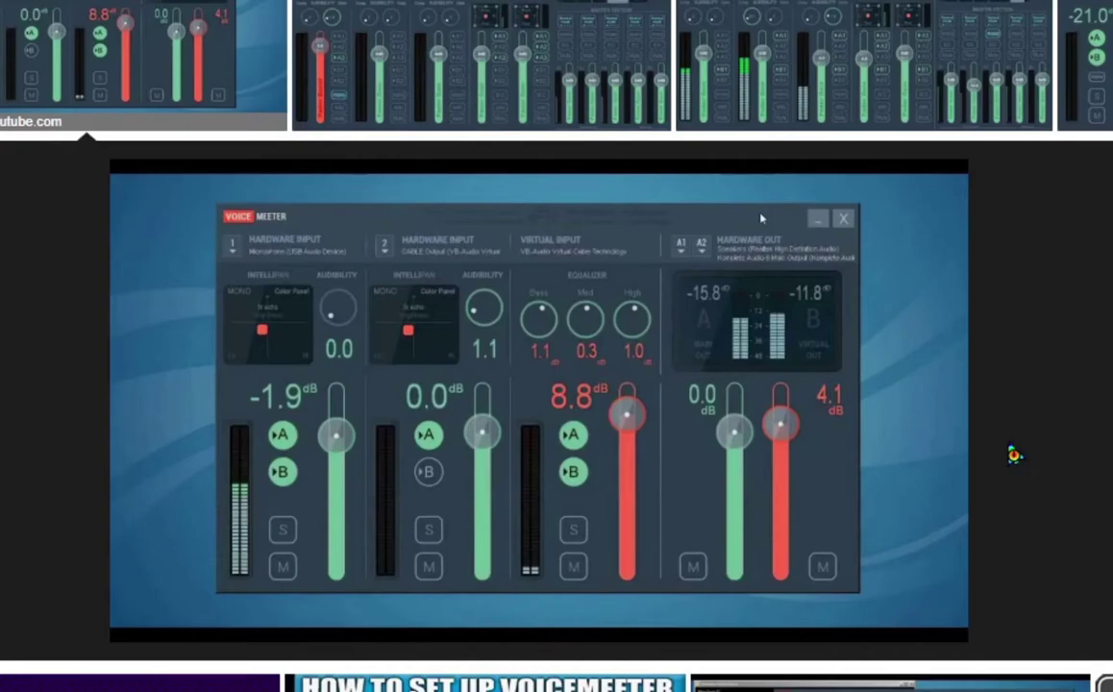
click(802, 43)
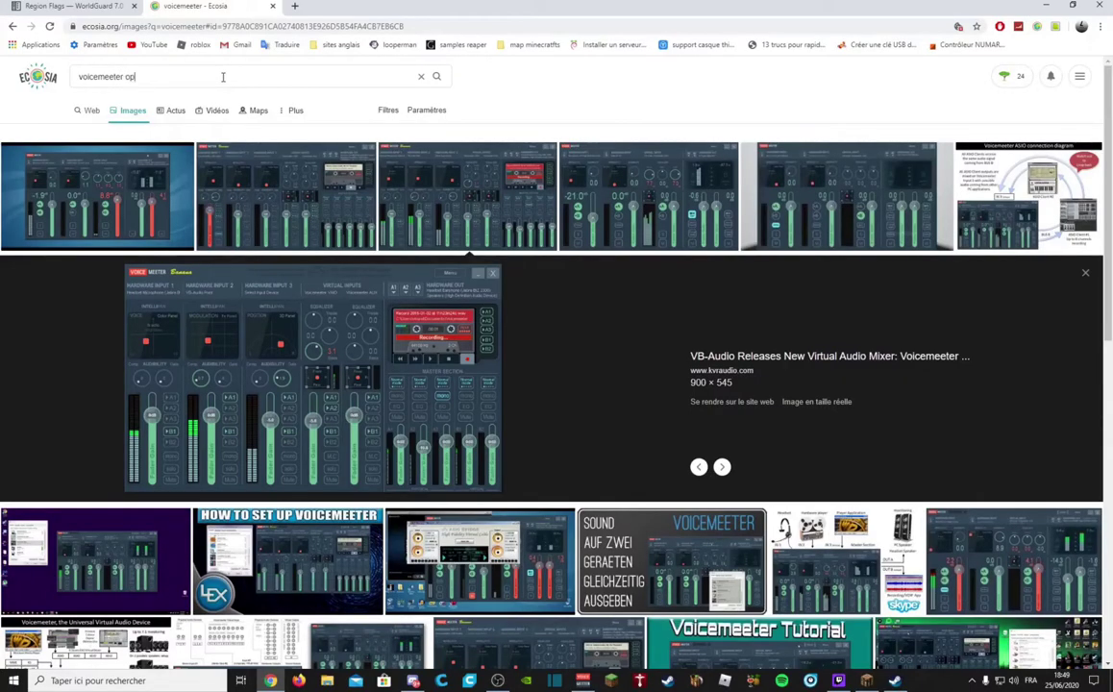
Step: Search the images for "voicemeeter potato", view the first result, and return to the Voicemeeter mixer
click(223, 76)
text(potato)
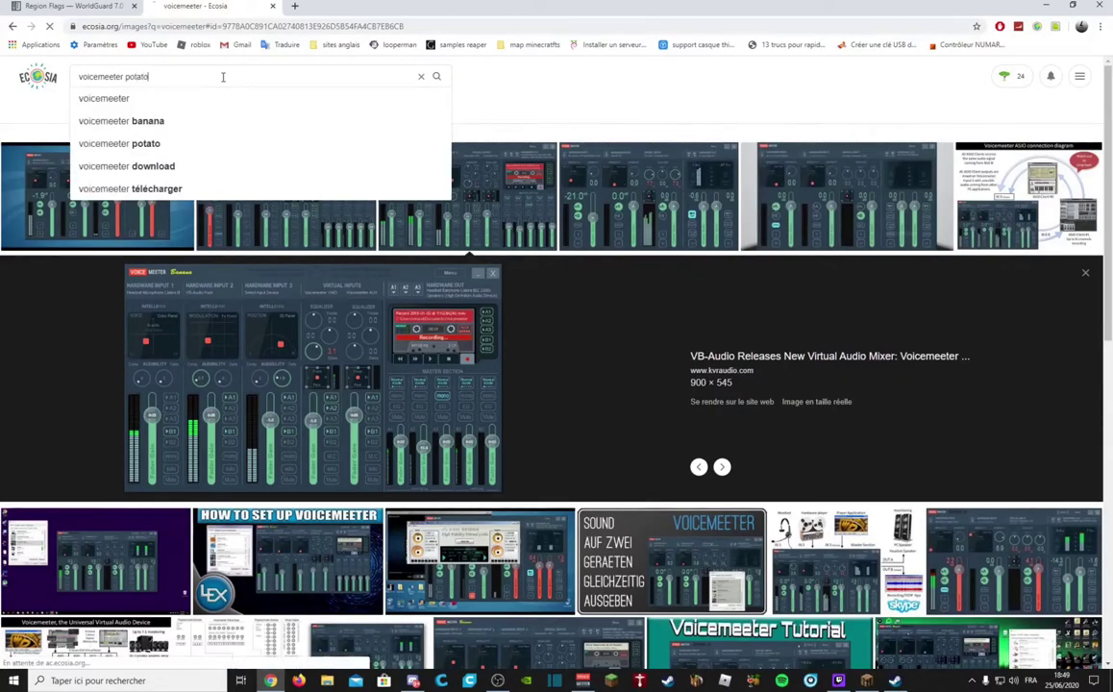
key(Return)
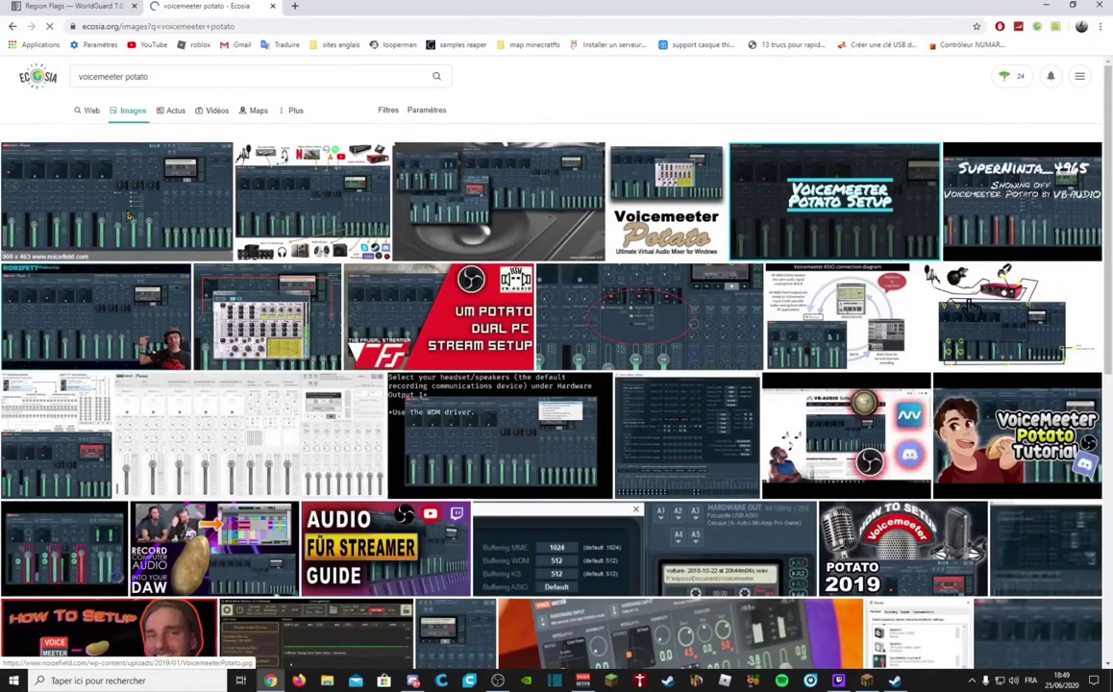
click(158, 223)
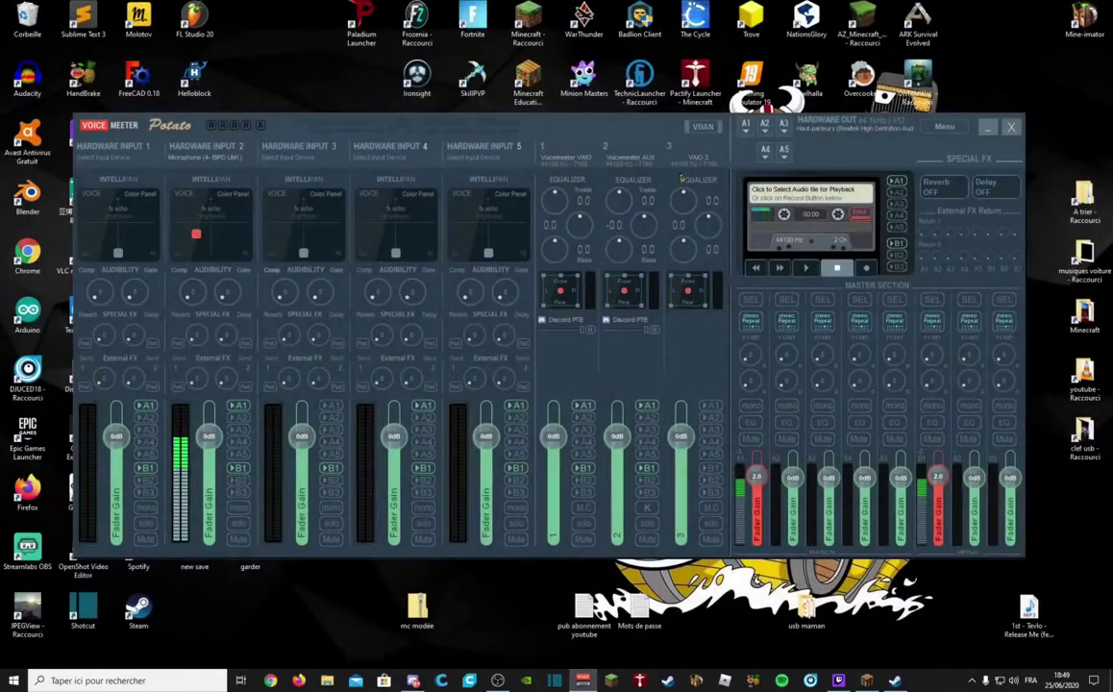
drag(522, 122, 515, 124)
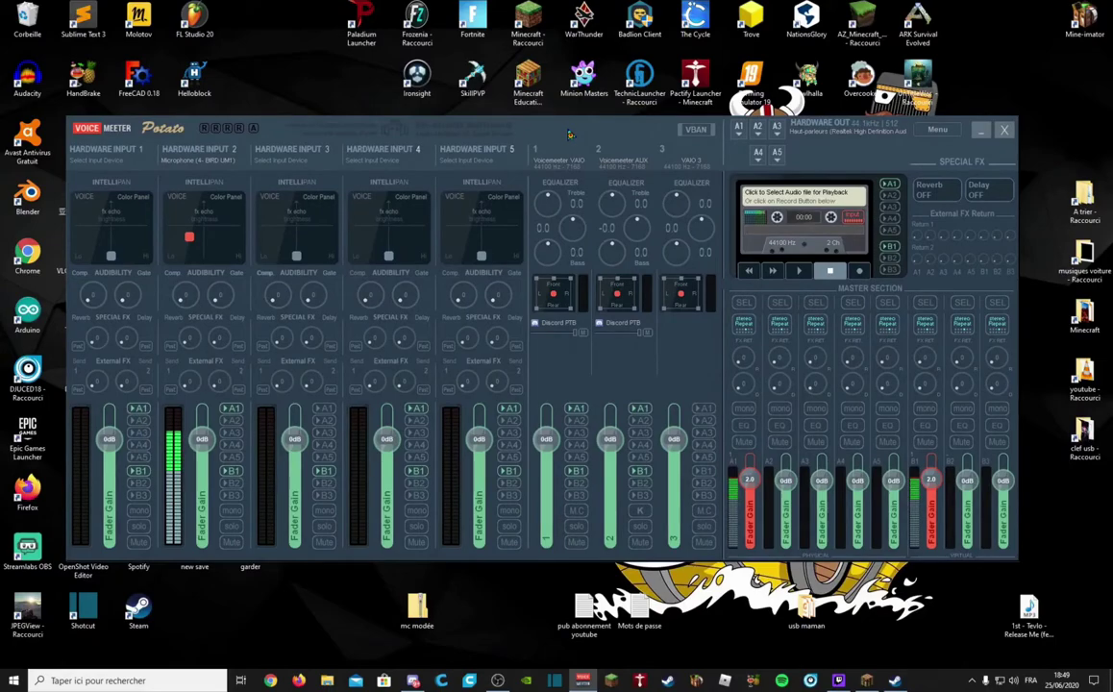